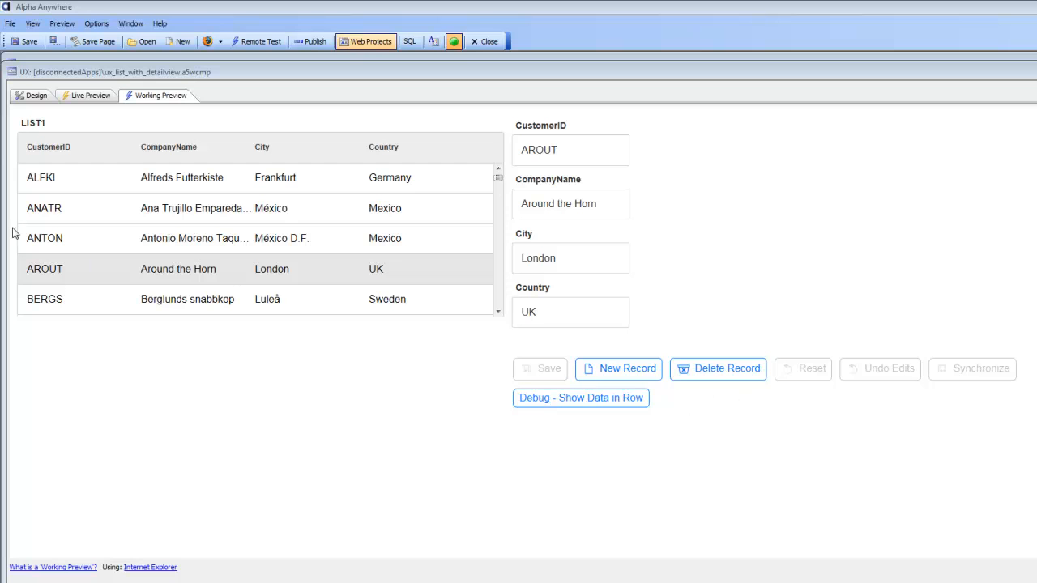
# Step: Add a List-Detail View button for LIST1 that performs an incremental Refresh List, placed after the Debug button in the design
pyautogui.click(32, 95)
pyautogui.click(188, 269)
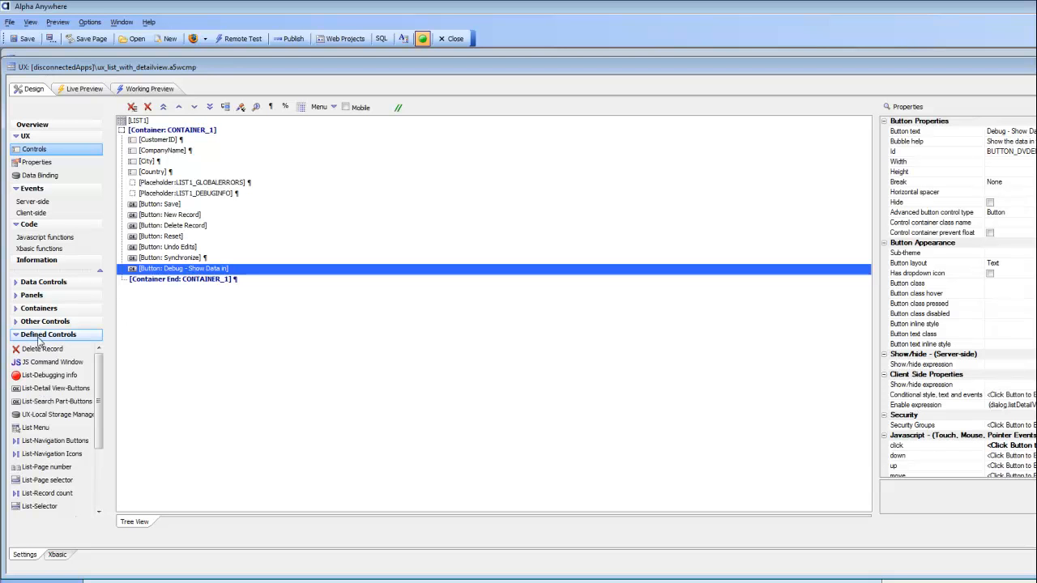
pyautogui.click(64, 390)
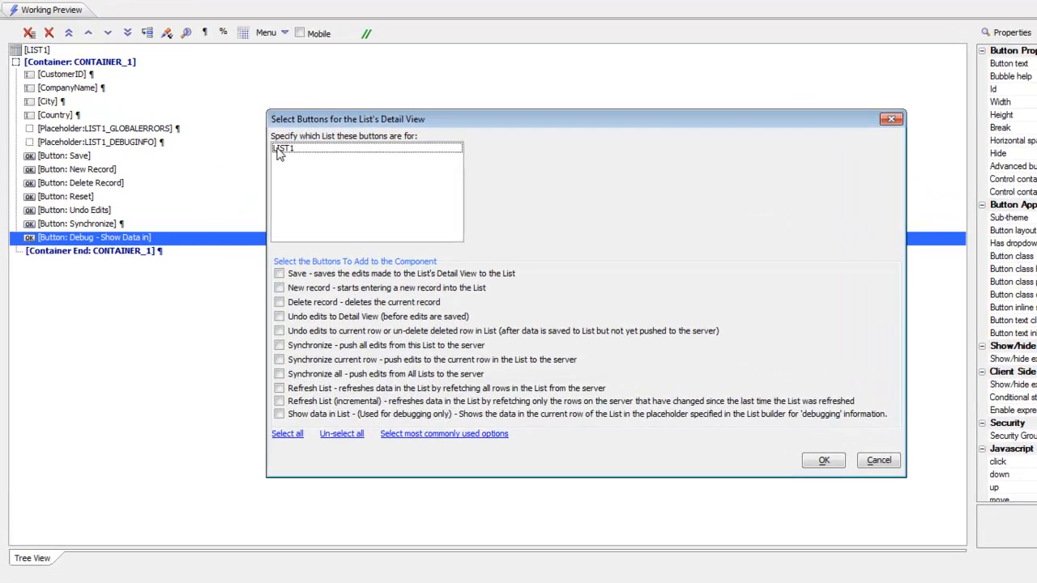
pyautogui.click(330, 198)
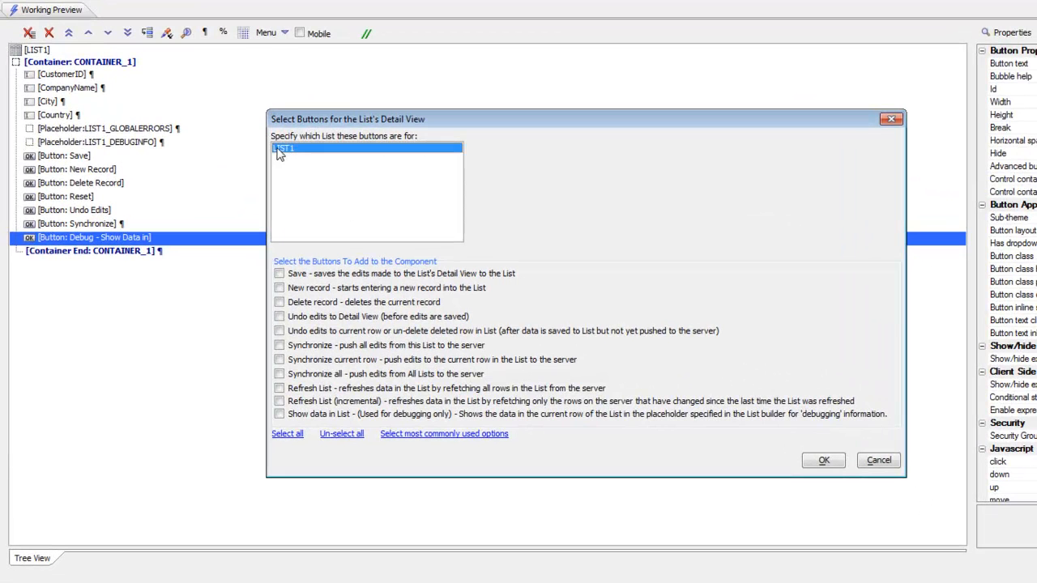
pyautogui.click(278, 402)
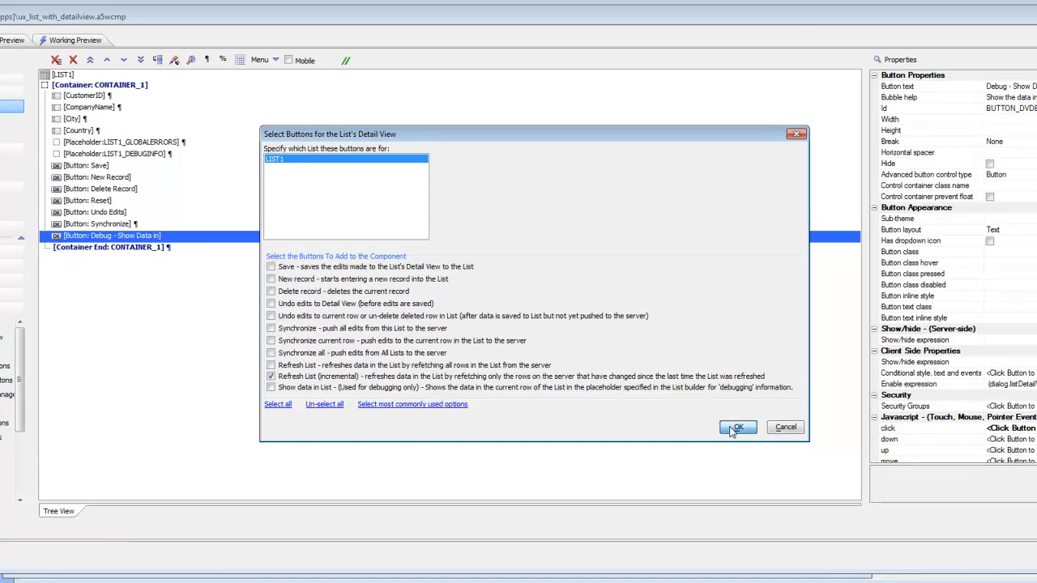
pyautogui.click(737, 427)
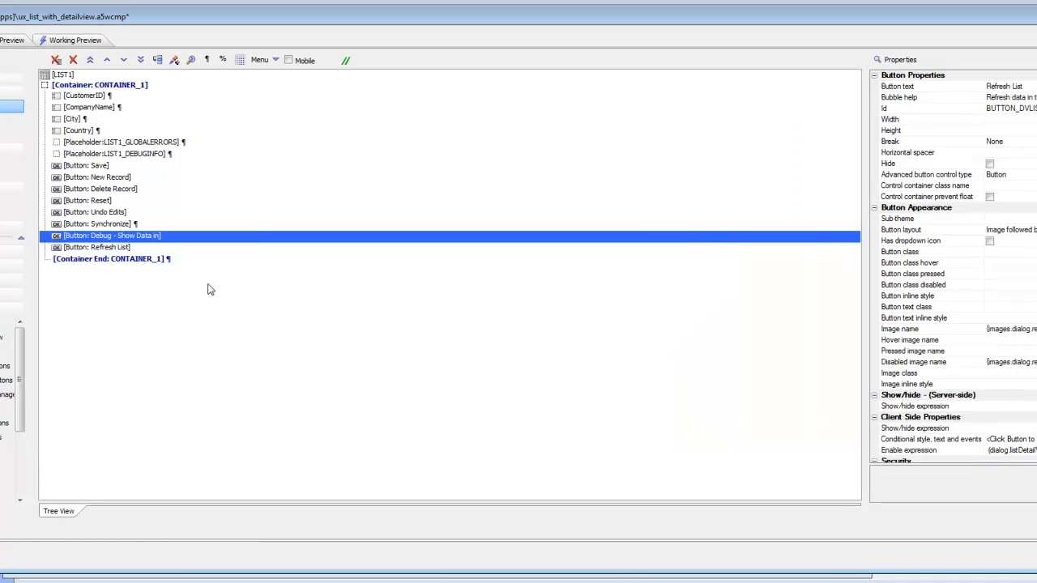
# Step: Inspect the Refresh List button's click event JavaScript, focusing on the mode option passed to refreshListData, and close the editor with saving
pyautogui.click(904, 429)
pyautogui.scroll(-2, 903, 431)
pyautogui.scroll(-2, 904, 432)
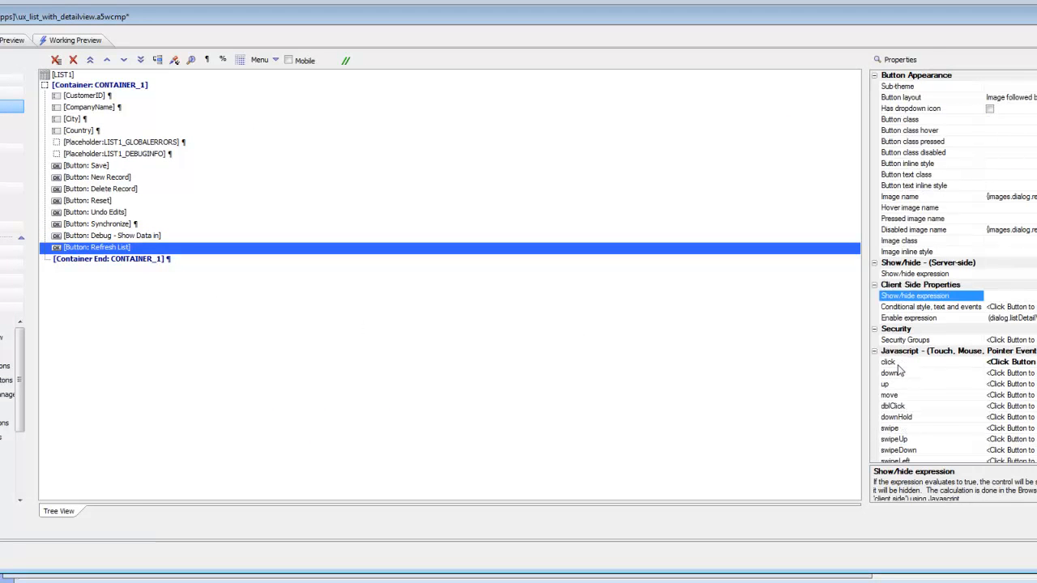
pyautogui.doubleClick(897, 362)
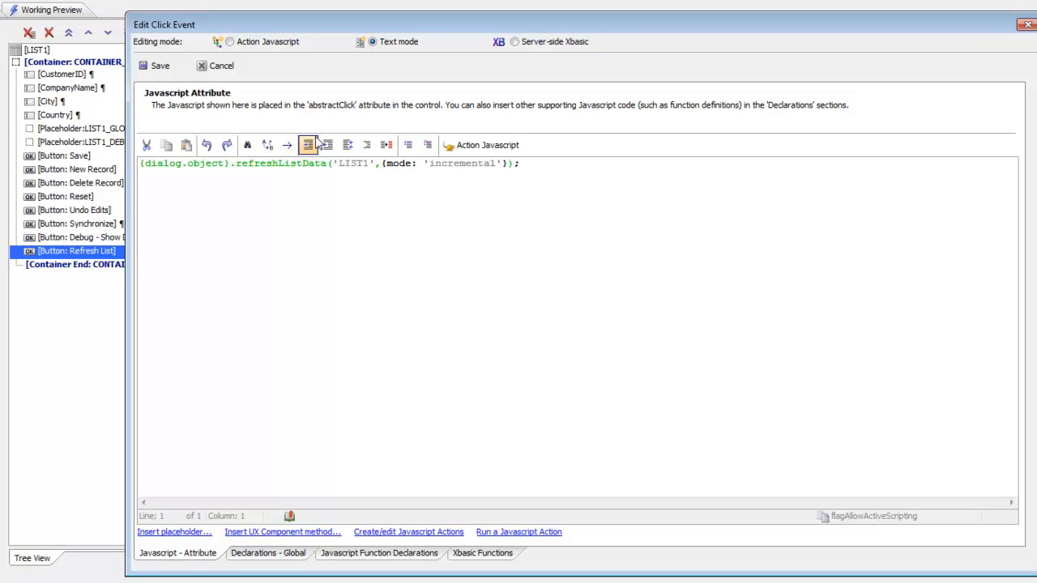
pyautogui.moveTo(380, 163); pyautogui.dragTo(509, 163)
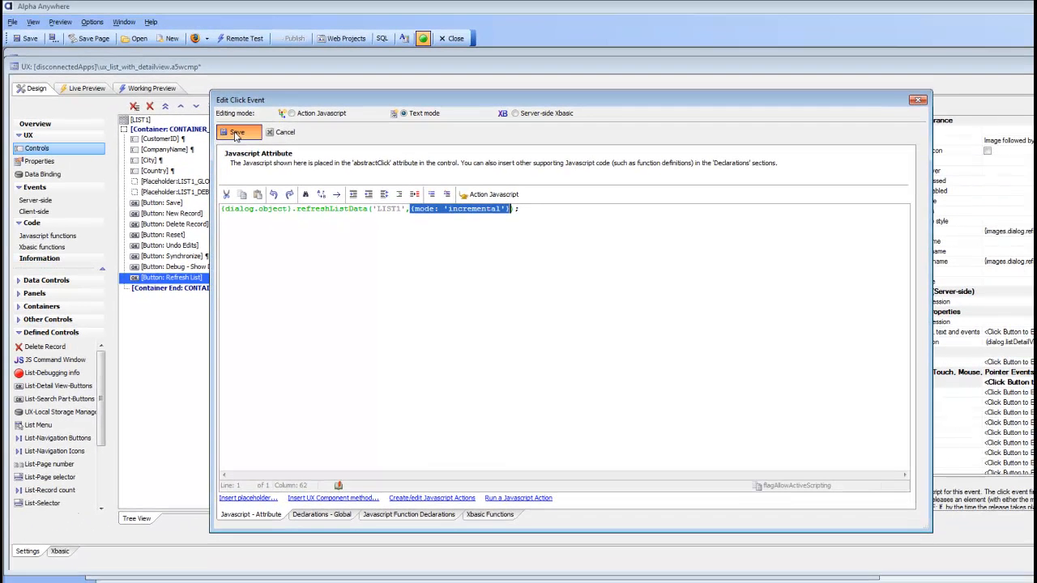
pyautogui.click(157, 66)
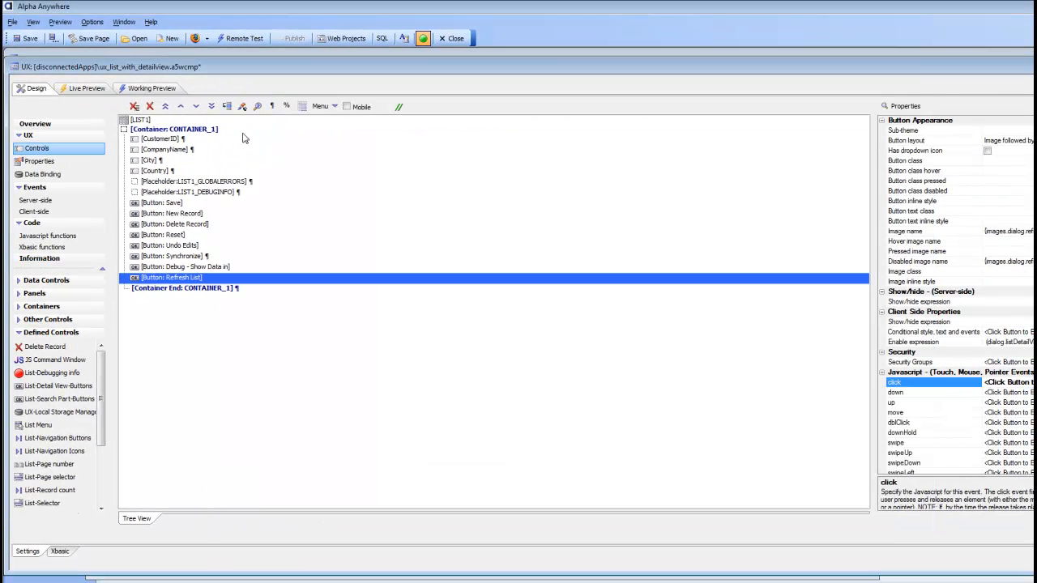
# Step: Save the component and launch it in the web browser
pyautogui.click(27, 39)
pyautogui.click(195, 39)
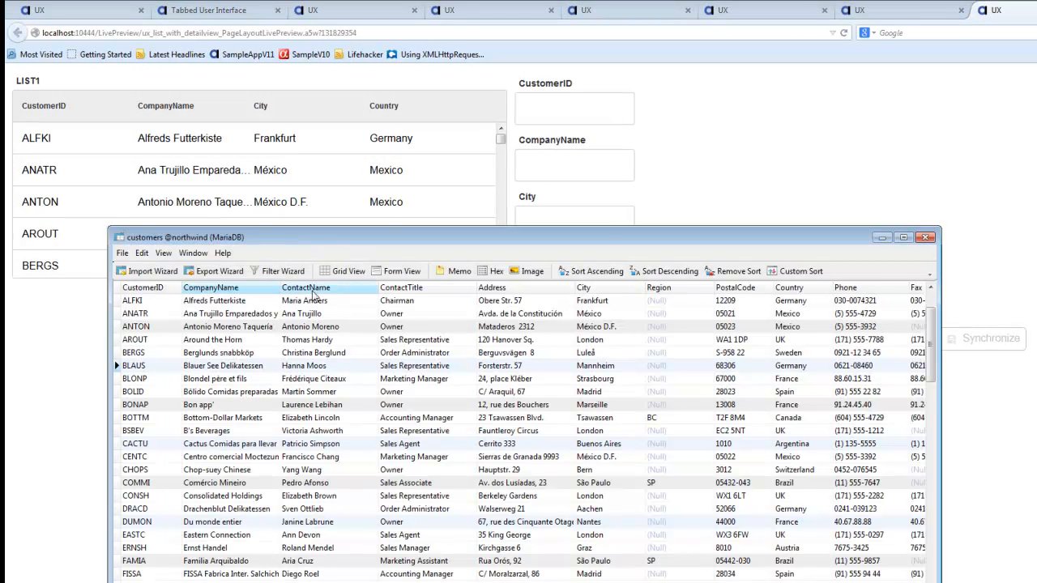
# Step: Set Country to Germany2 in the first row and Mexico2 in the second row of the customers table, and refresh the list in the preview
pyautogui.click(812, 300)
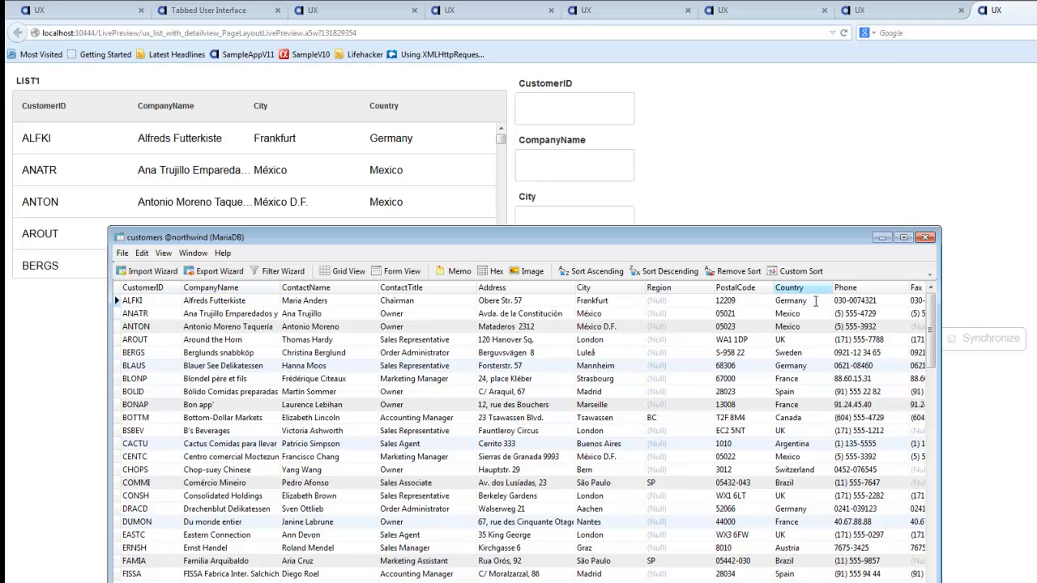
pyautogui.write('22')
pyautogui.click(750, 327)
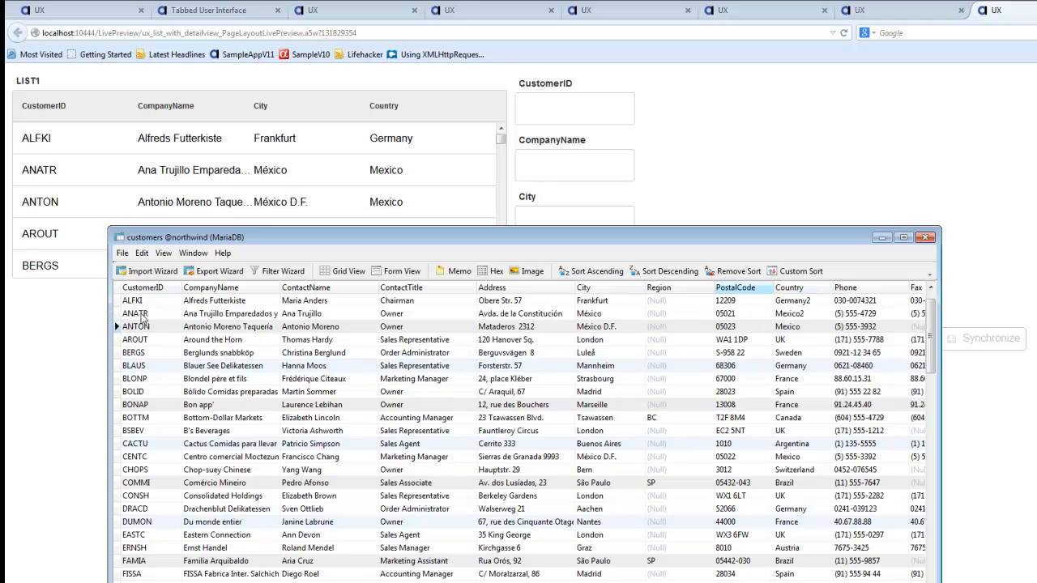
pyautogui.moveTo(328, 238); pyautogui.dragTo(1036, 261)
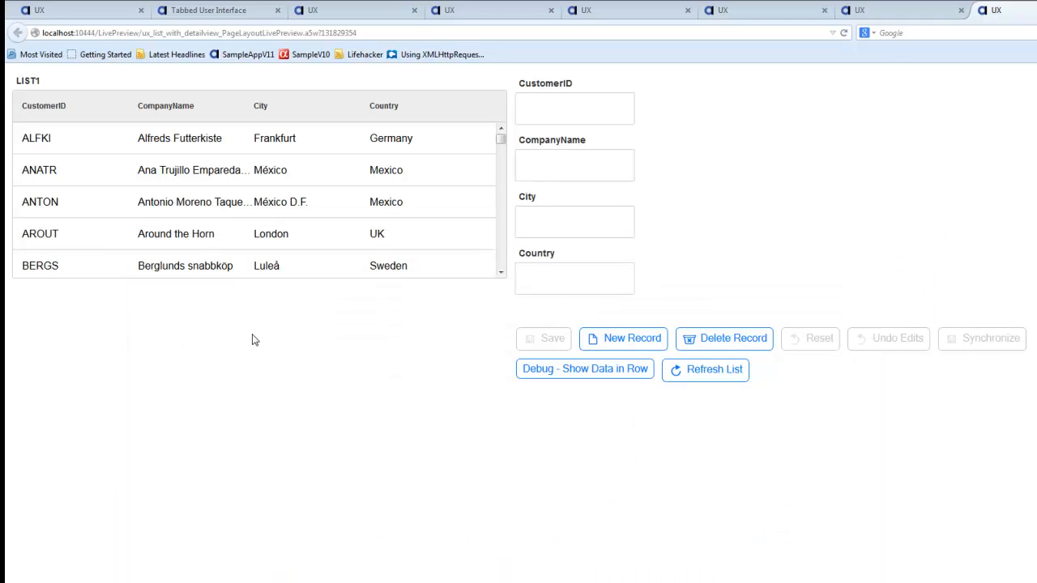
pyautogui.click(706, 376)
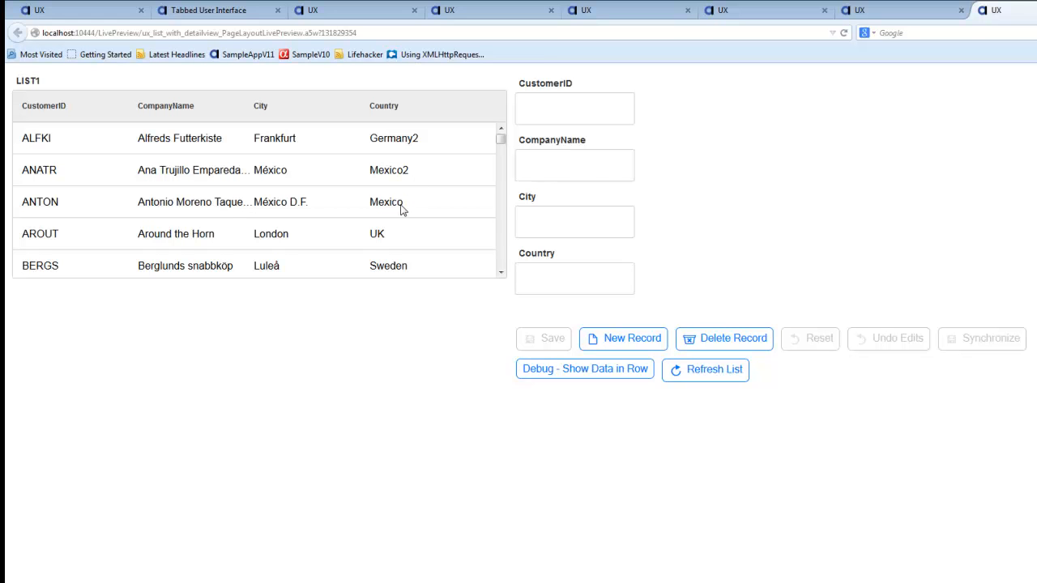
# Step: Change the City of the third list record to México and save the edit to the list
pyautogui.click(290, 208)
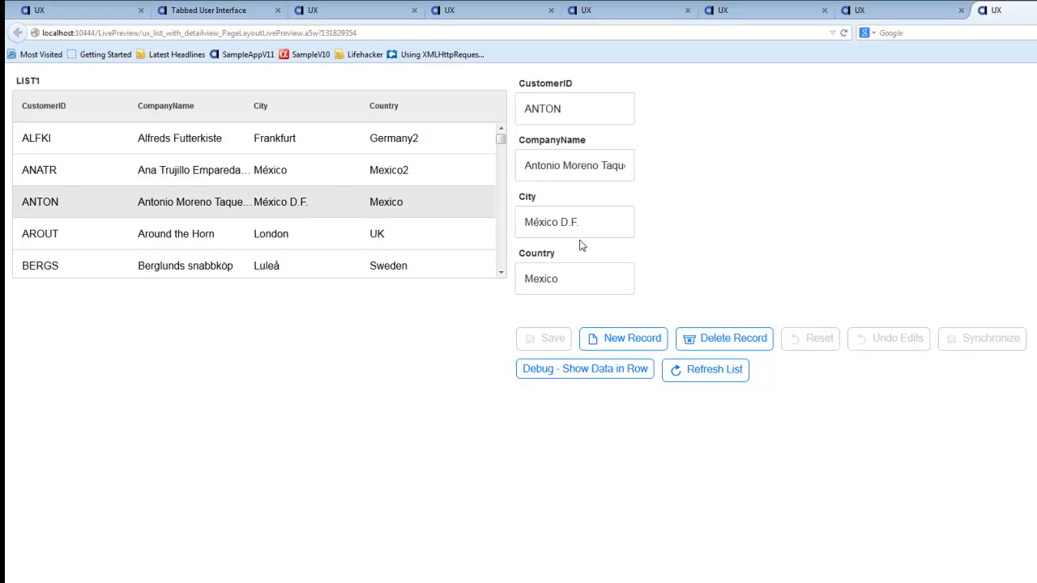
pyautogui.hotkey('ctrl', 'shift', 'Left')
pyautogui.press('BackSpace')
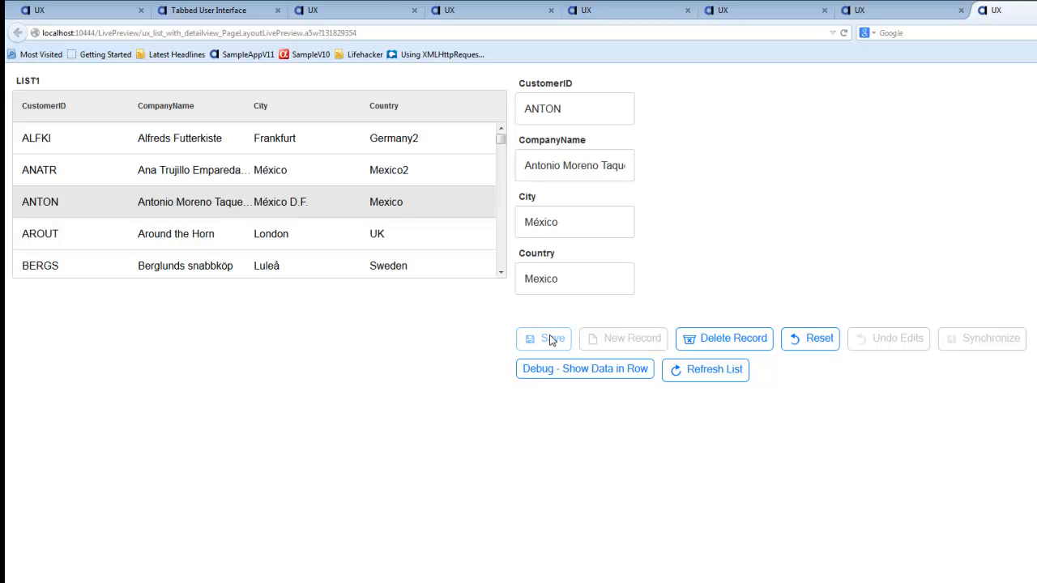
pyautogui.click(547, 339)
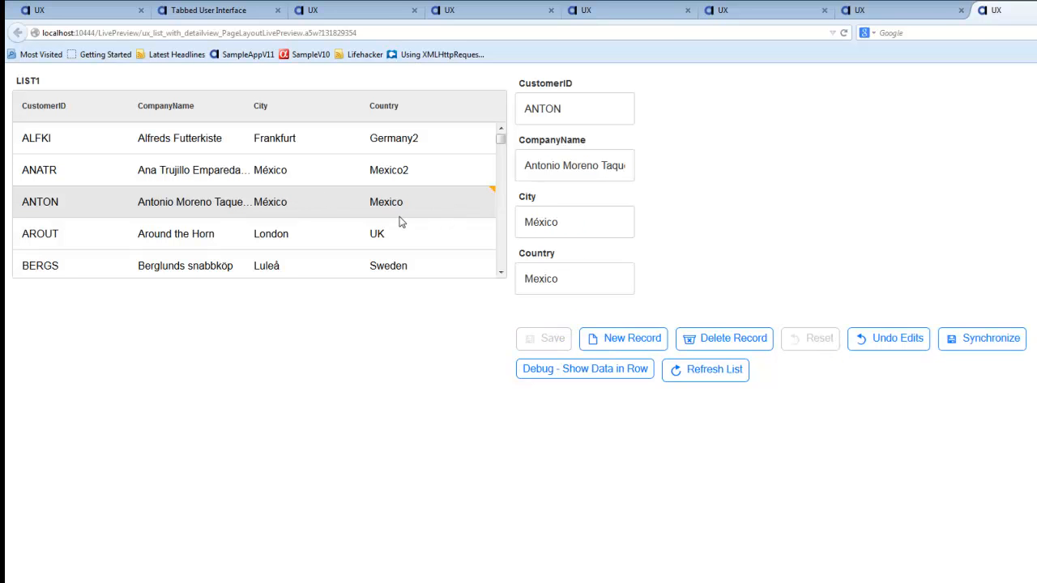
# Step: Set Country to Germany3 in the first row and Mexico3 in the second and third rows of the customers table, and refresh the list
pyautogui.moveTo(1036, 224); pyautogui.dragTo(279, 210)
pyautogui.click(748, 274)
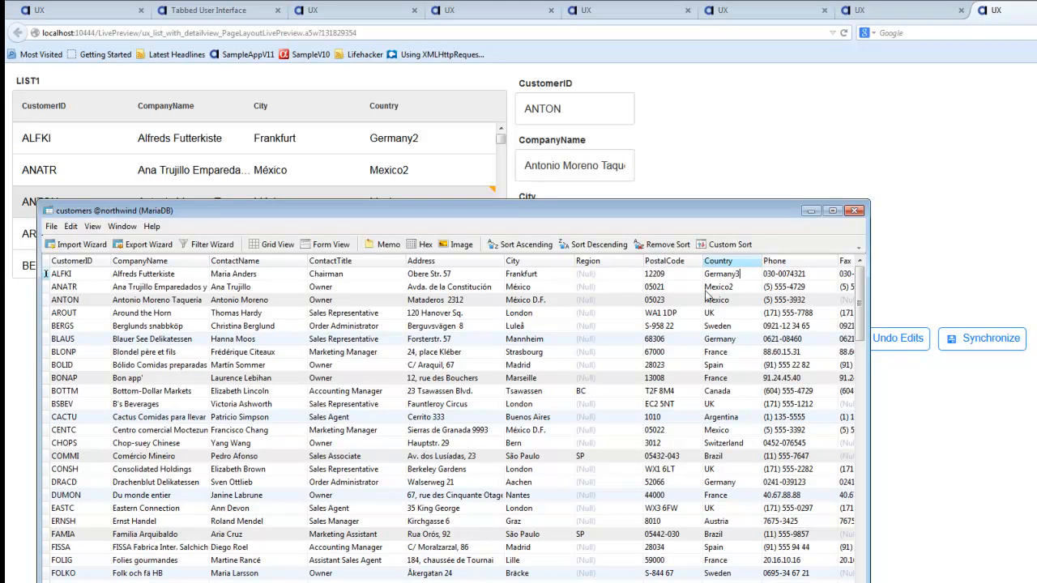
pyautogui.click(739, 287)
pyautogui.write('3')
pyautogui.click(737, 299)
pyautogui.moveTo(581, 213); pyautogui.dragTo(656, 167)
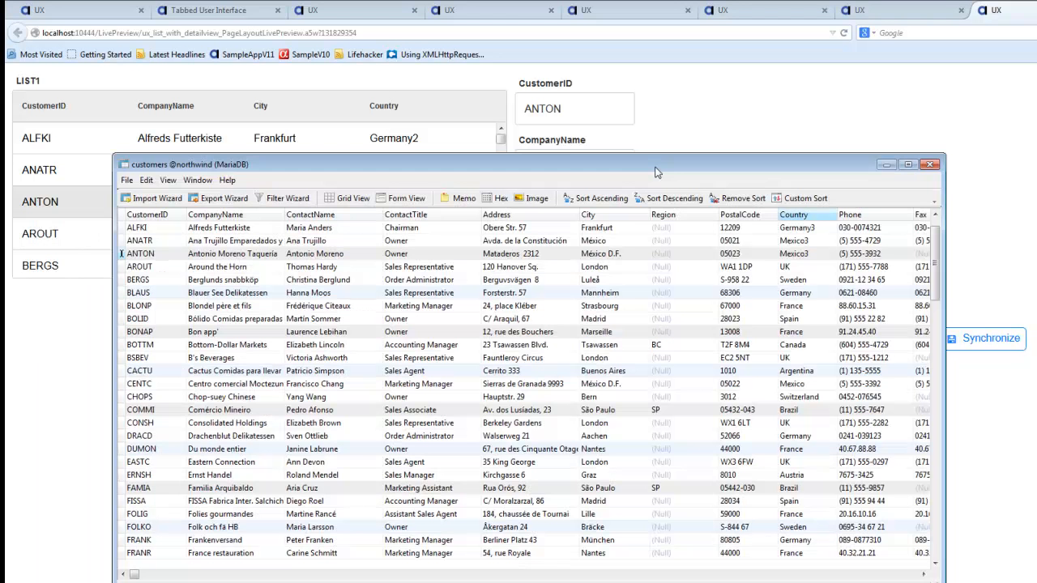
pyautogui.click(637, 264)
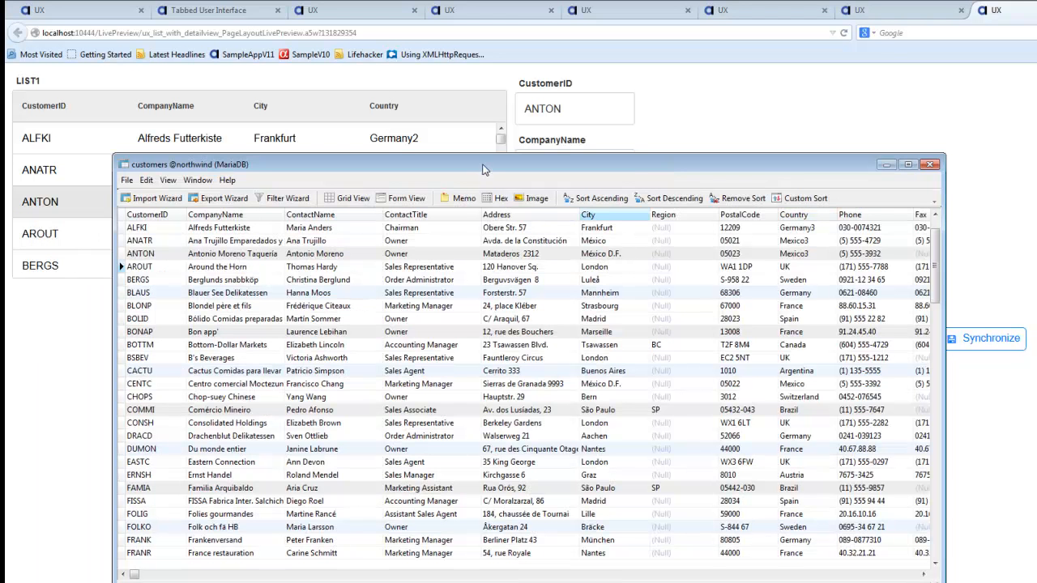
pyautogui.moveTo(483, 165); pyautogui.dragTo(682, 223)
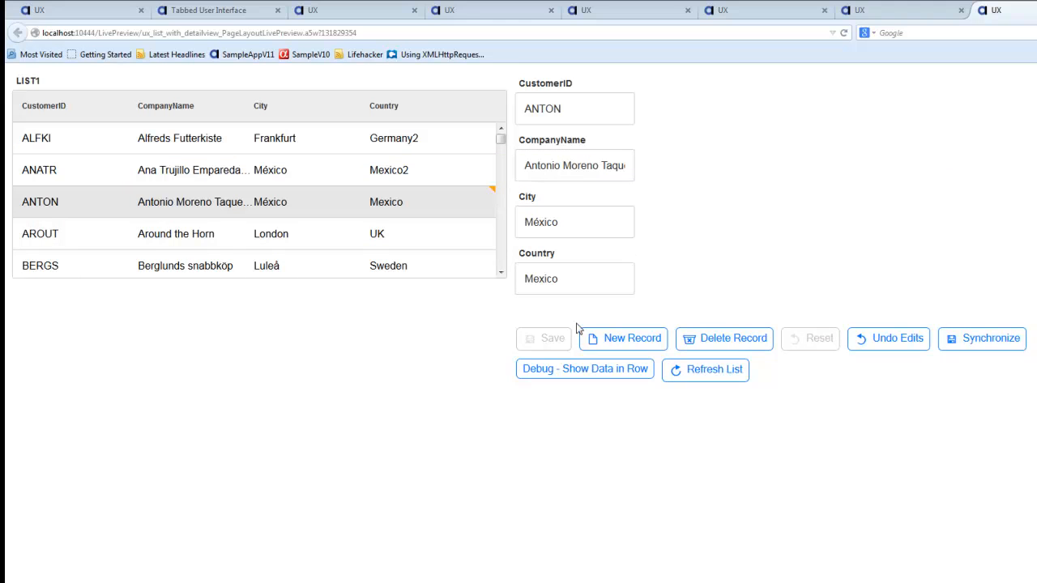
pyautogui.click(715, 377)
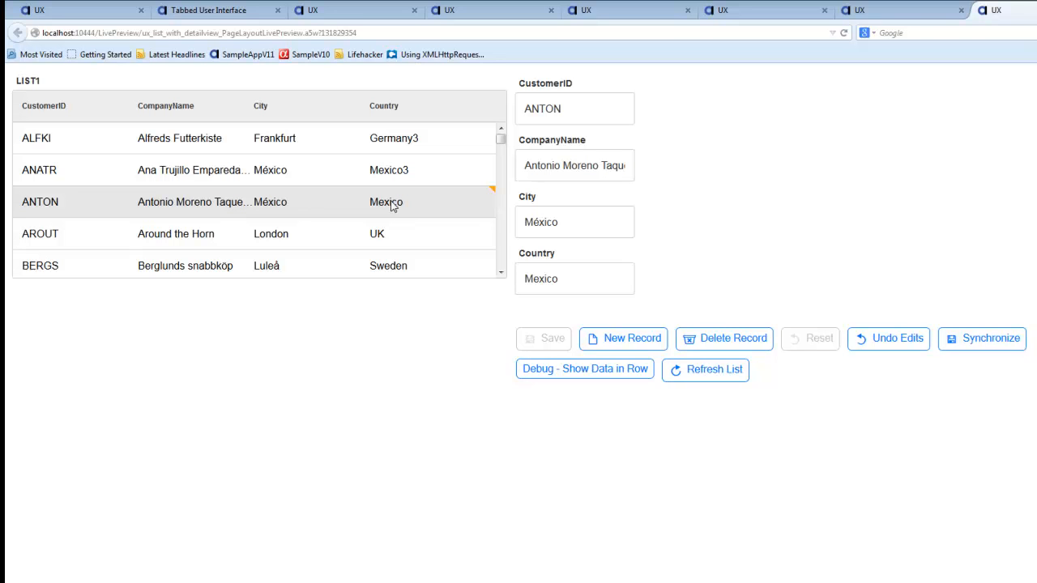
# Step: Undo the unsynchronized edits to the third list record and confirm
pyautogui.click(843, 34)
pyautogui.click(885, 341)
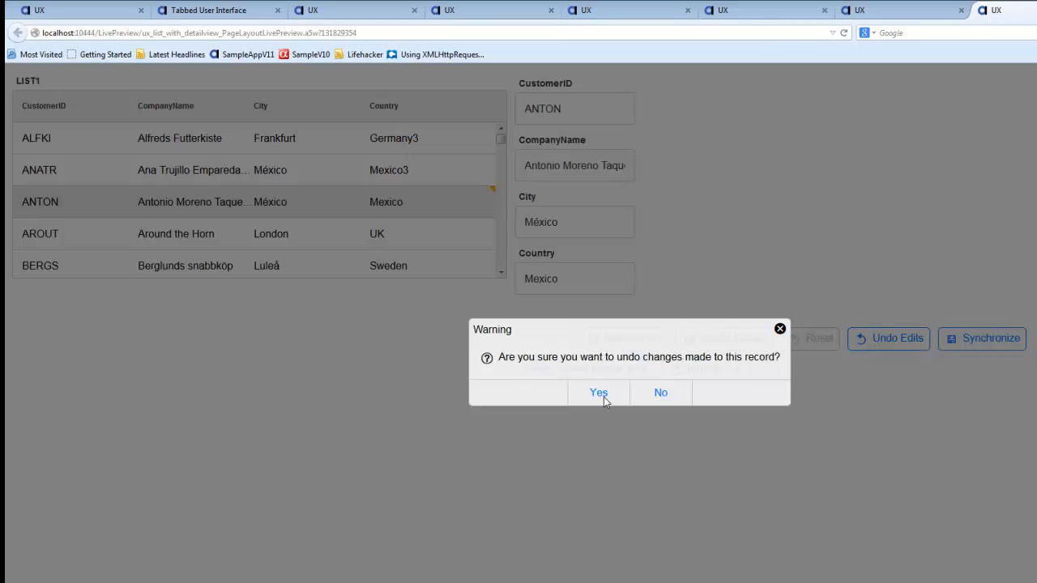
pyautogui.click(602, 394)
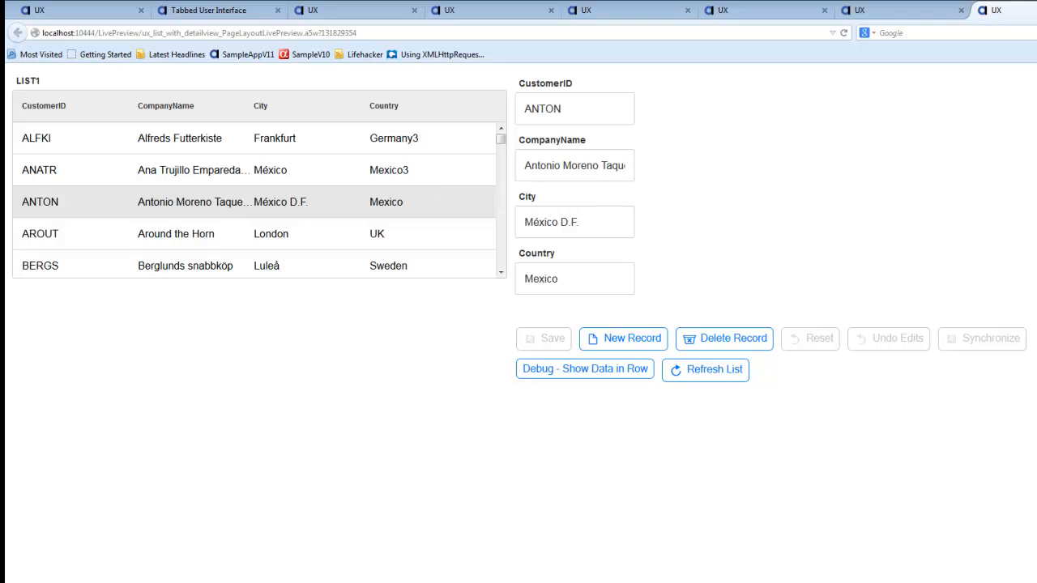
# Step: Restore Country to Germany in the first row and Mexico in the second and third rows of the customers table
pyautogui.hotkey('alt', 'Tab')
pyautogui.click(815, 291)
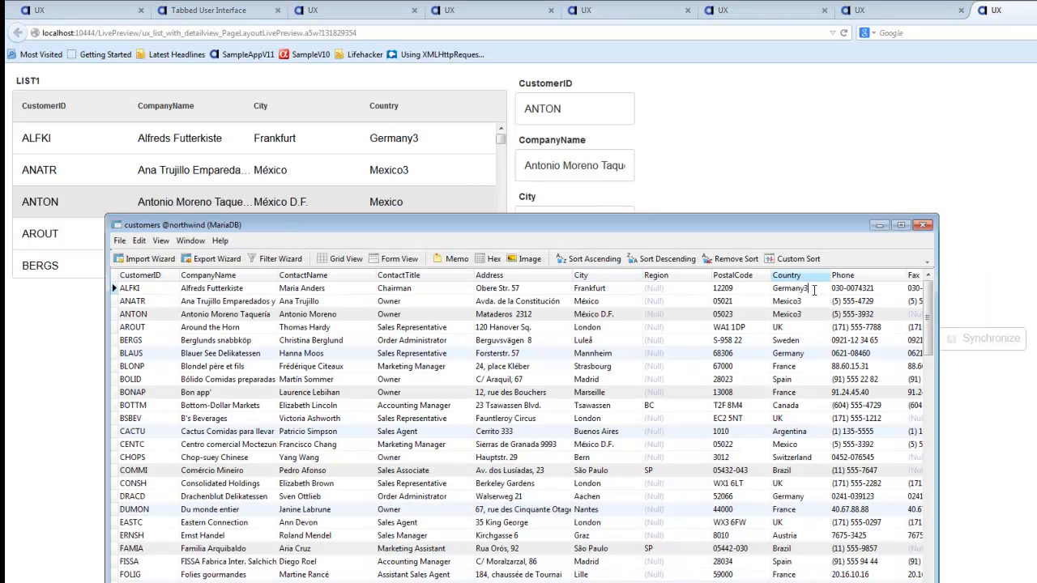
pyautogui.click(811, 302)
pyautogui.click(811, 314)
pyautogui.click(588, 328)
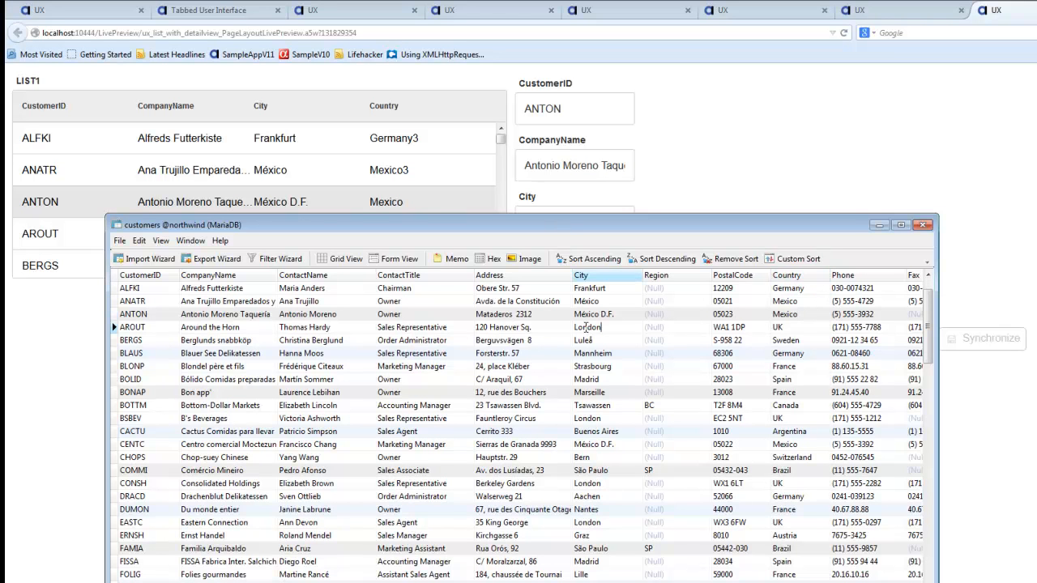
# Step: Return to the browser preview, show the developer console and refresh the list to capture the Ajax request
pyautogui.hotkey('alt', 'Tab')
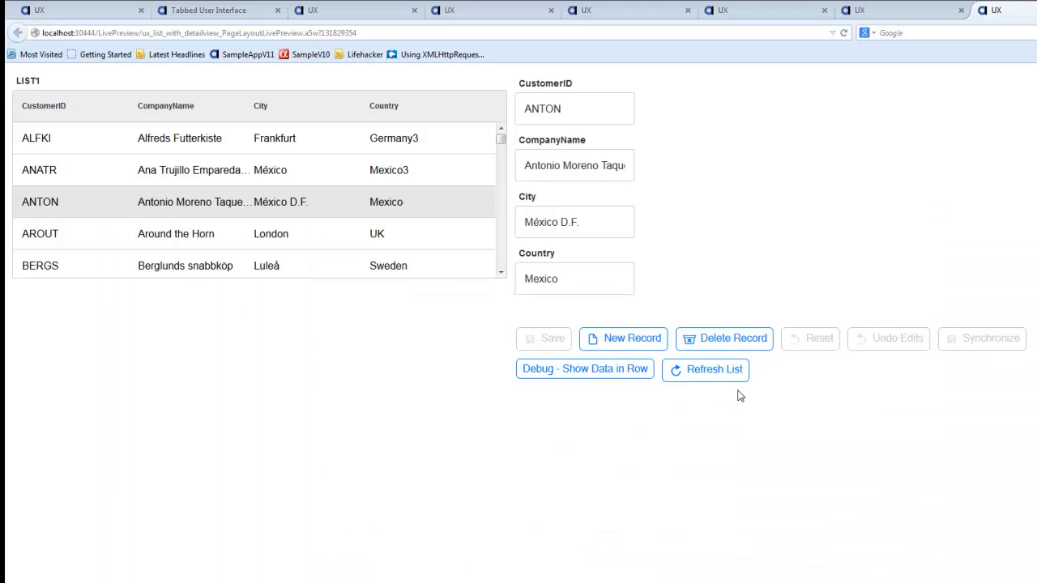
pyautogui.press('F12')
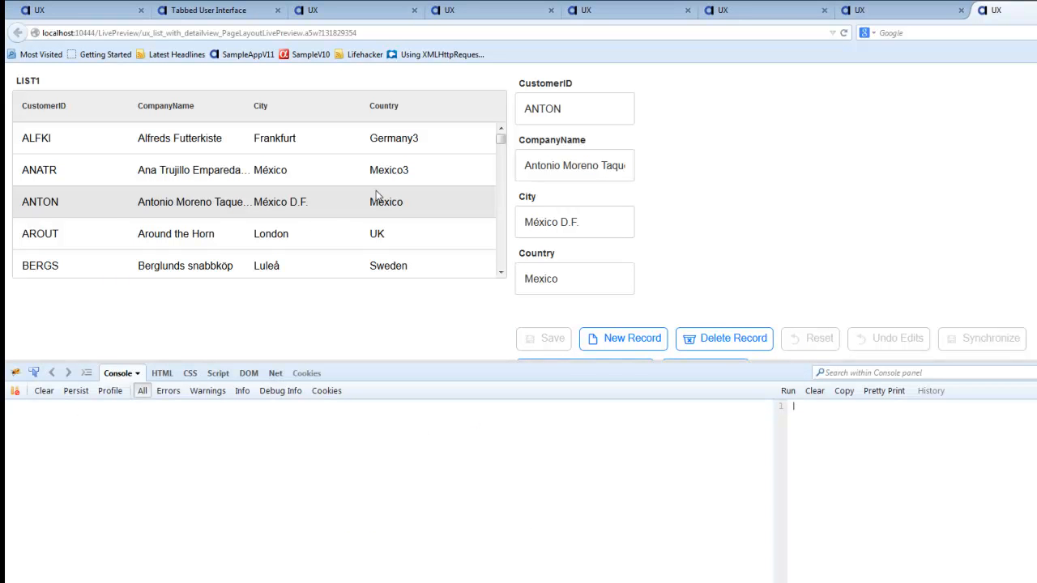
pyautogui.scroll(-1, 396, 311)
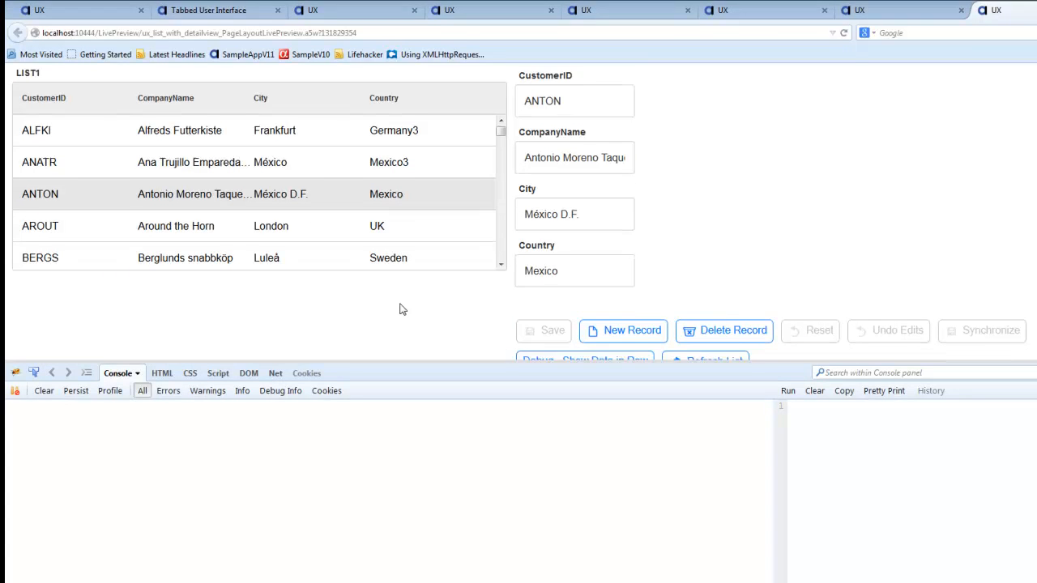
pyautogui.click(695, 337)
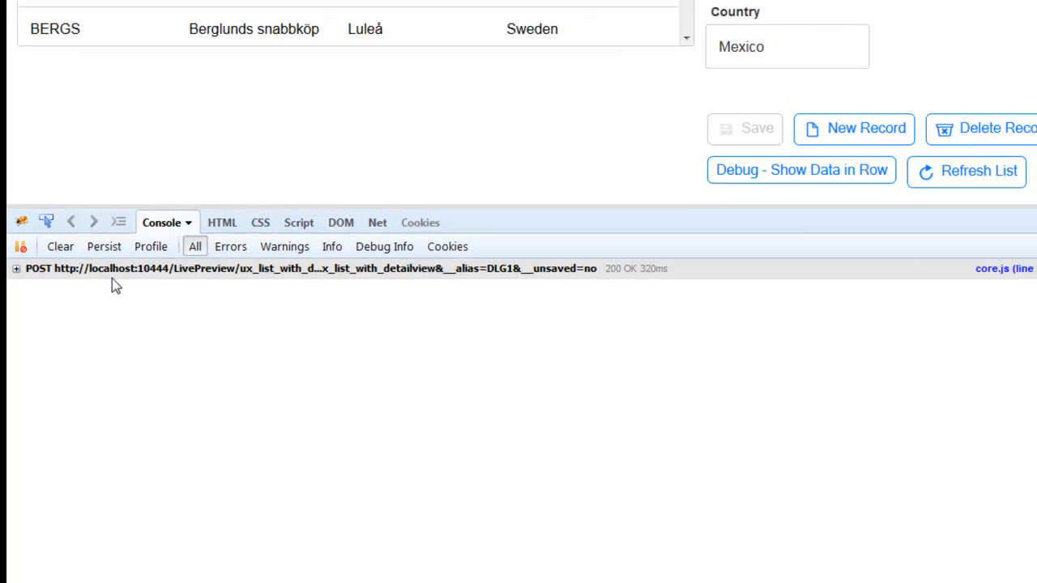
# Step: Examine the refresh request's response, highlighting the JavaScript that updates individual list rows
pyautogui.click(81, 406)
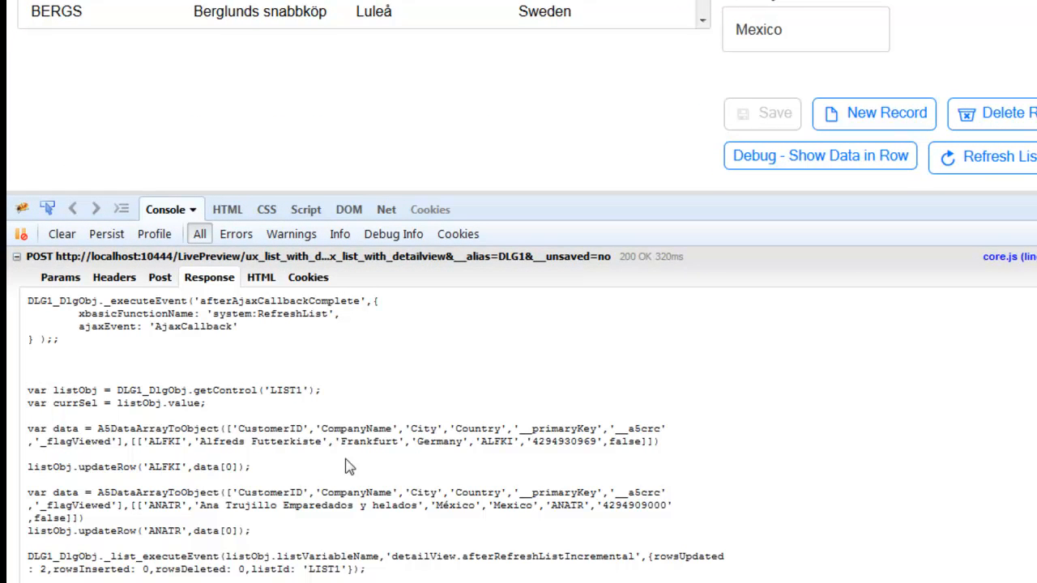
pyautogui.scroll(-3, 349, 466)
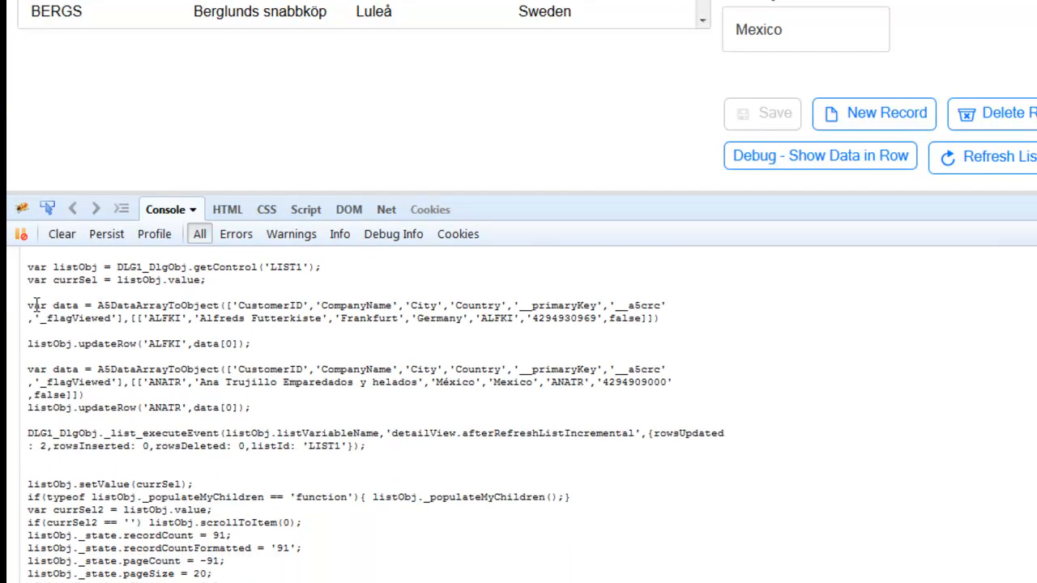
pyautogui.moveTo(28, 306); pyautogui.dragTo(265, 392)
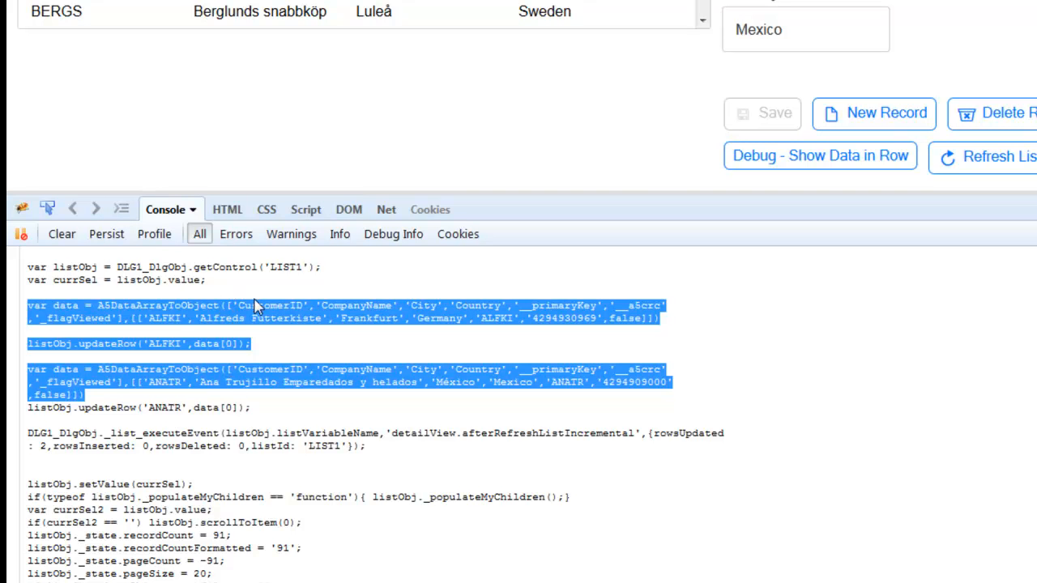
# Step: Examine the parameters posted with the refresh request, down to the _crcData values for each row
pyautogui.scroll(3, 243, 306)
pyautogui.click(162, 280)
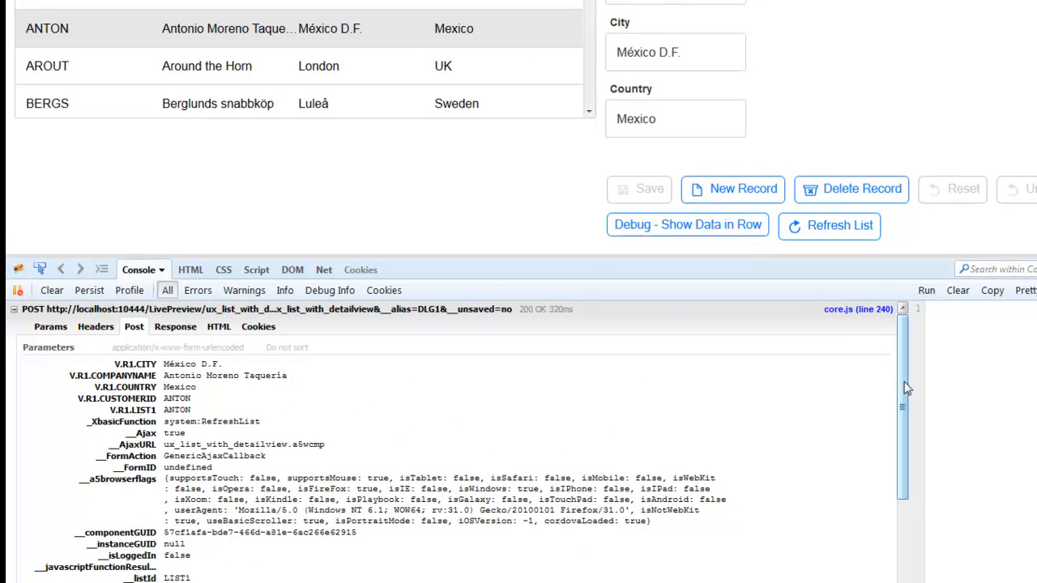
pyautogui.moveTo(907, 388); pyautogui.dragTo(908, 513)
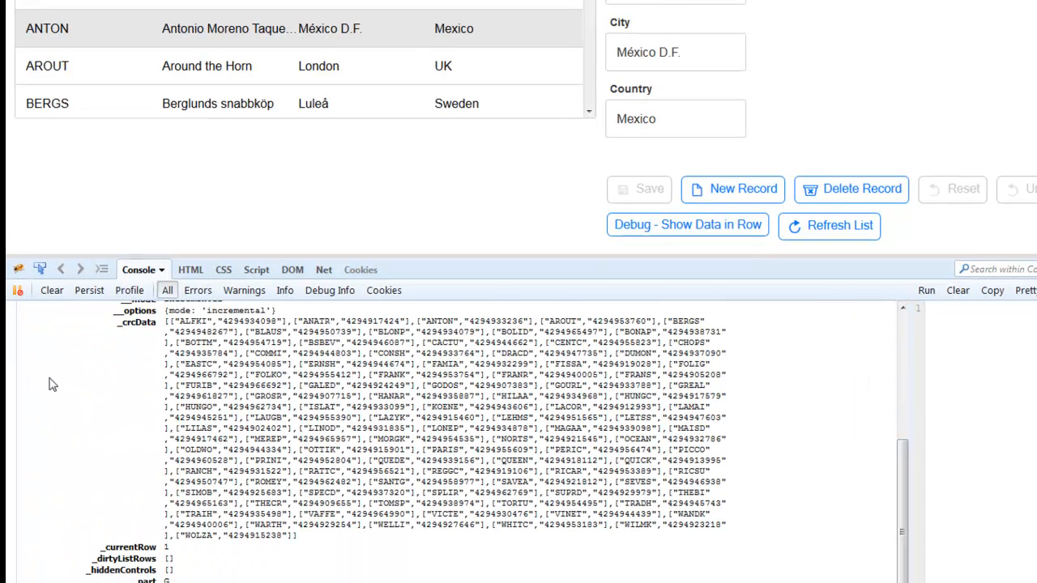